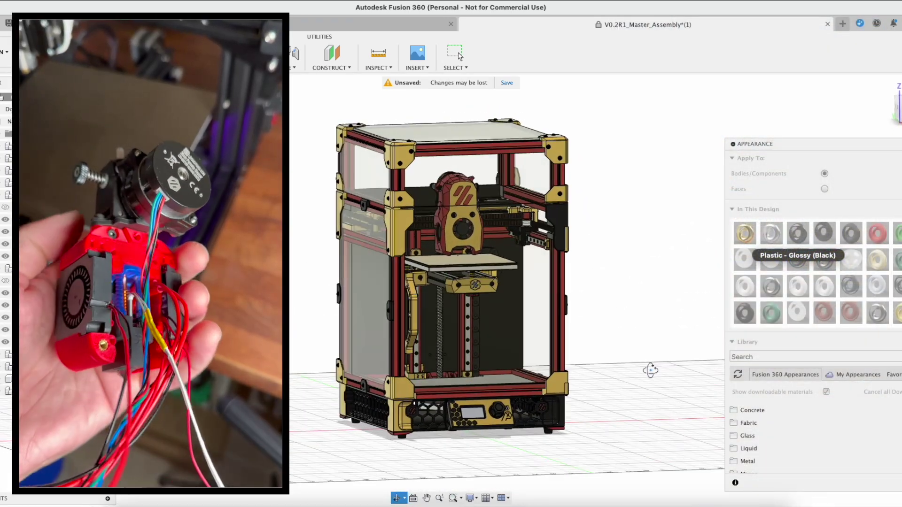
- Orbit the Voron printer assembly to view it from a slightly different angle
drag(650, 372, 598, 232)
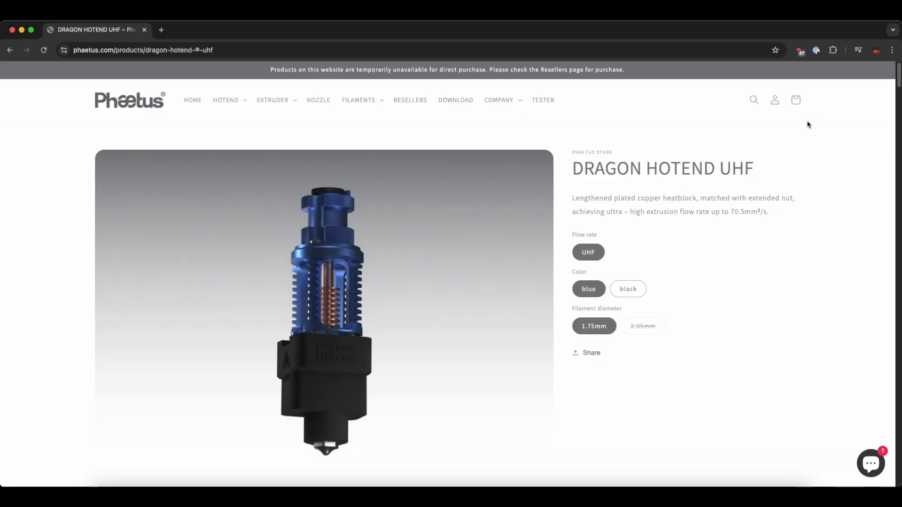
scroll(817, 126, down, 5)
scroll(817, 126, down, 5)
scroll(817, 125, down, 5)
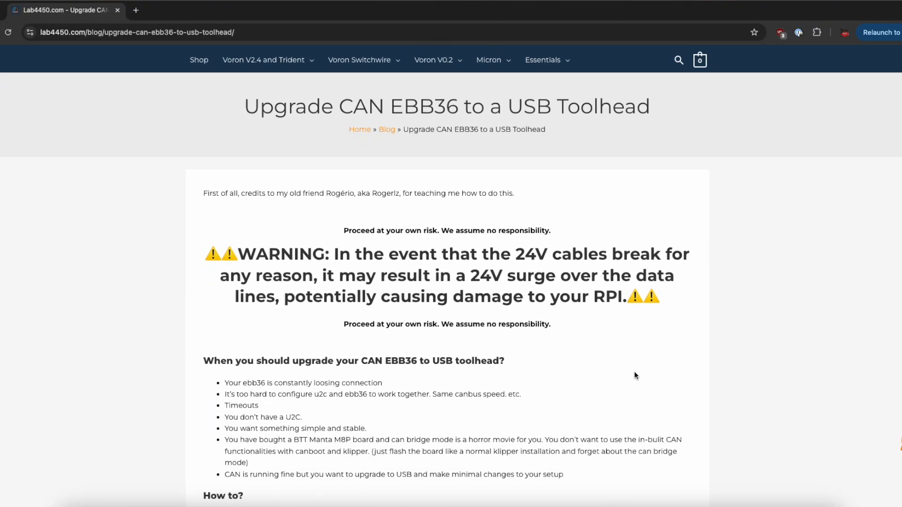
scroll(635, 369, down, 3)
scroll(637, 367, down, 3)
scroll(642, 366, down, 3)
scroll(642, 365, down, 1)
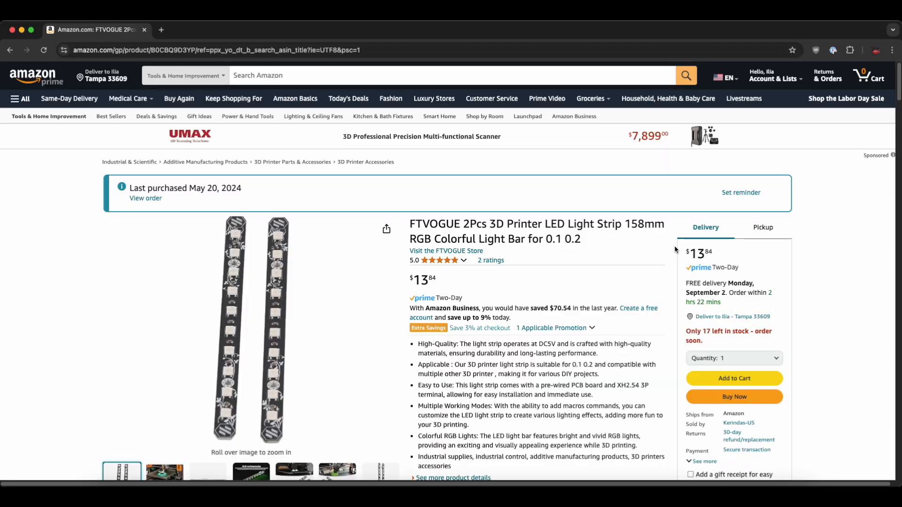
scroll(675, 249, down, 2)
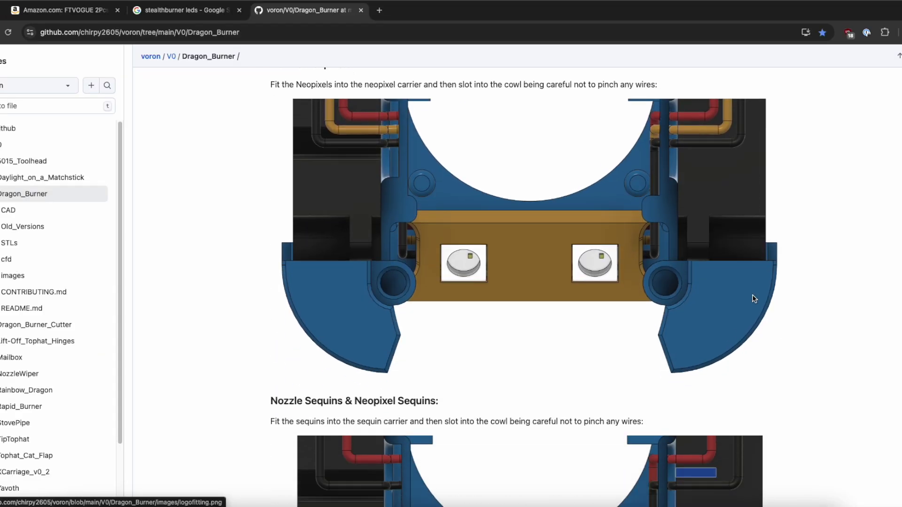
scroll(754, 299, down, 3)
scroll(753, 299, down, 3)
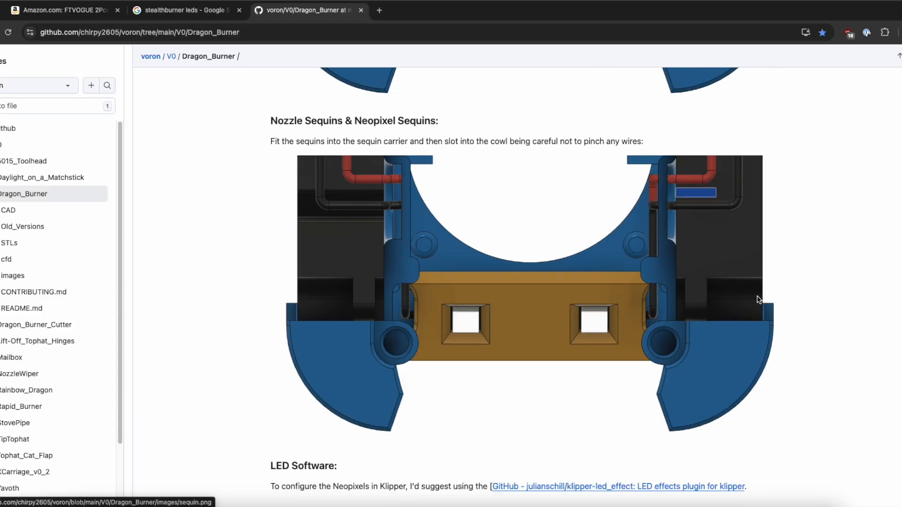
scroll(757, 298, down, 3)
scroll(760, 296, down, 3)
scroll(760, 297, down, 3)
scroll(765, 298, down, 2)
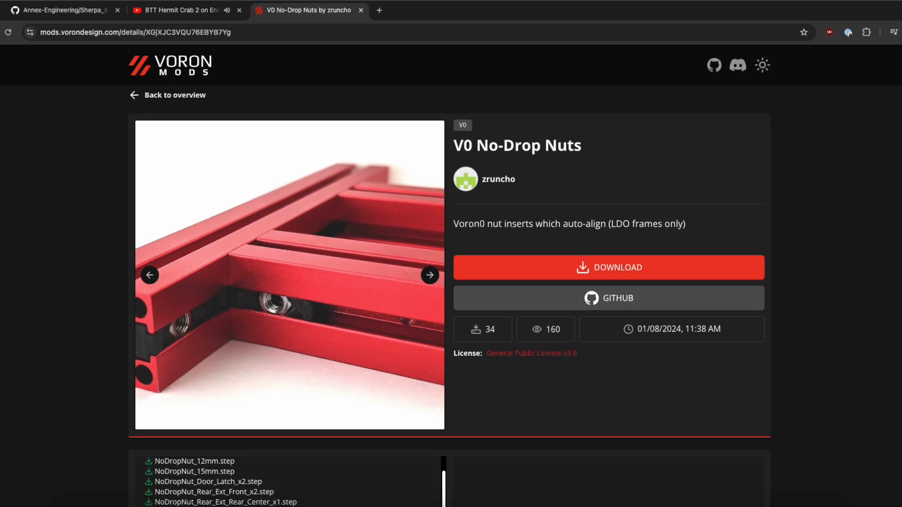
scroll(451, 283, down, 3)
scroll(451, 282, down, 3)
scroll(451, 282, down, 5)
scroll(451, 281, down, 5)
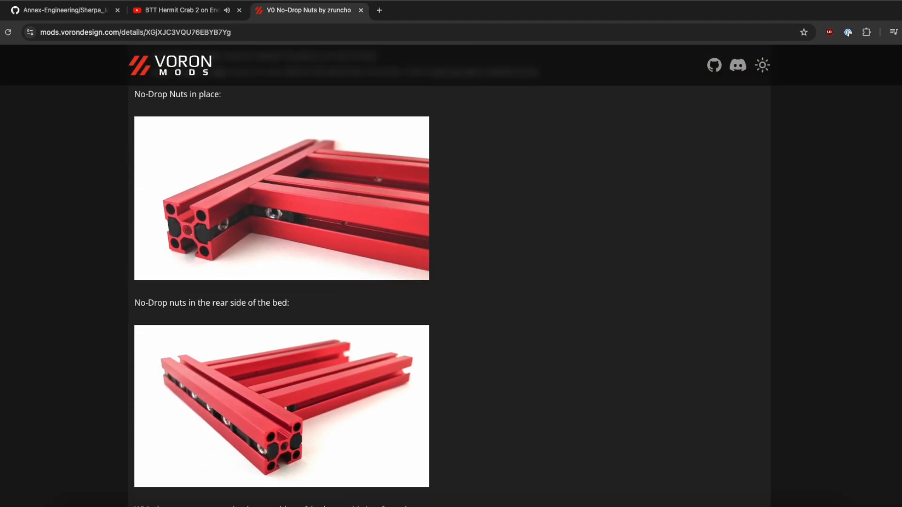
scroll(451, 282, down, 3)
scroll(452, 282, down, 2)
scroll(451, 282, down, 3)
scroll(451, 282, up, 4)
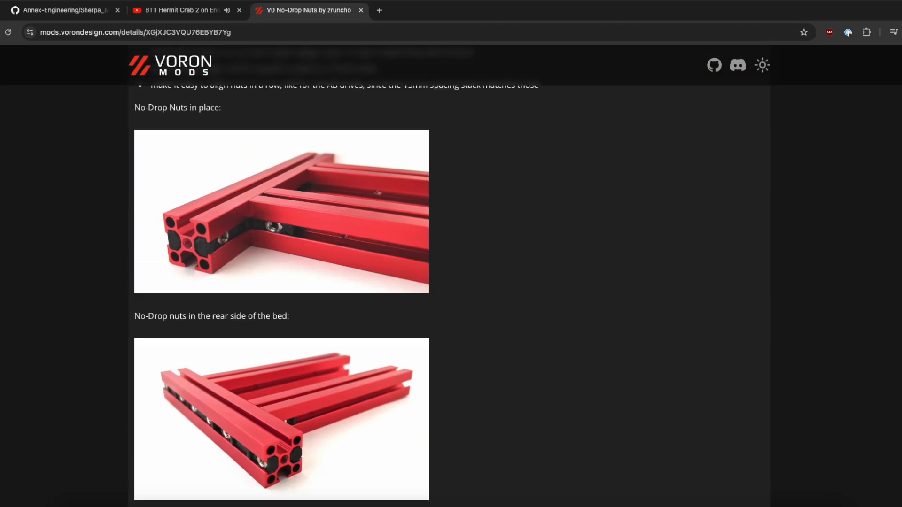
scroll(451, 282, up, 3)
scroll(452, 282, down, 1)
scroll(452, 282, down, 1)
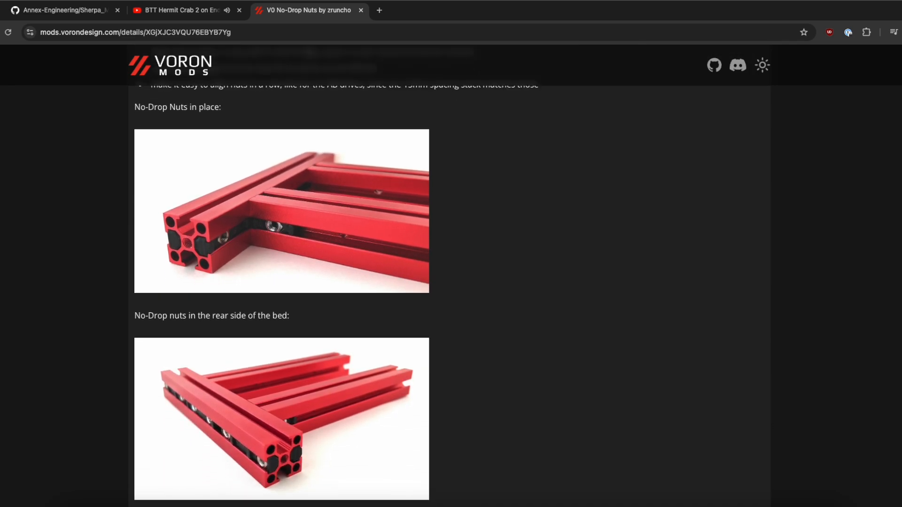
scroll(451, 282, down, 1)
scroll(451, 282, down, 1)
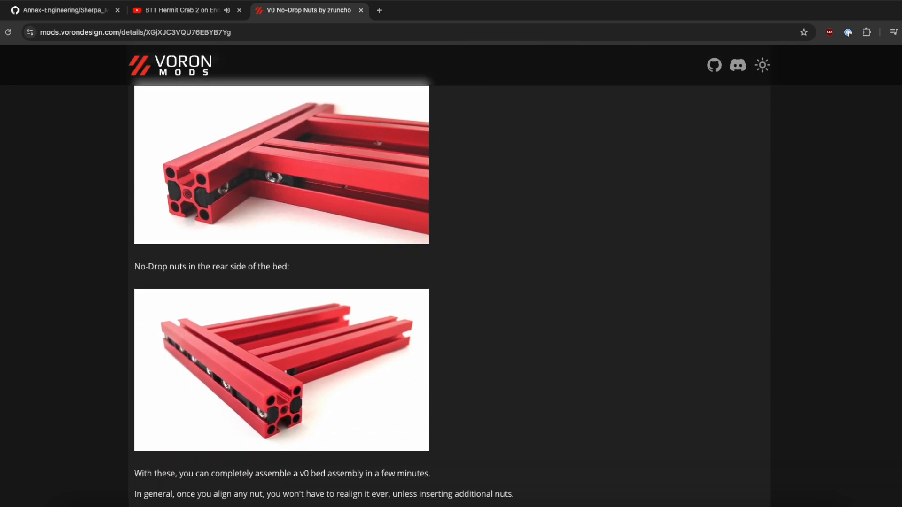
scroll(452, 282, down, 1)
scroll(452, 282, down, 1)
scroll(451, 282, down, 1)
scroll(451, 282, down, 1)
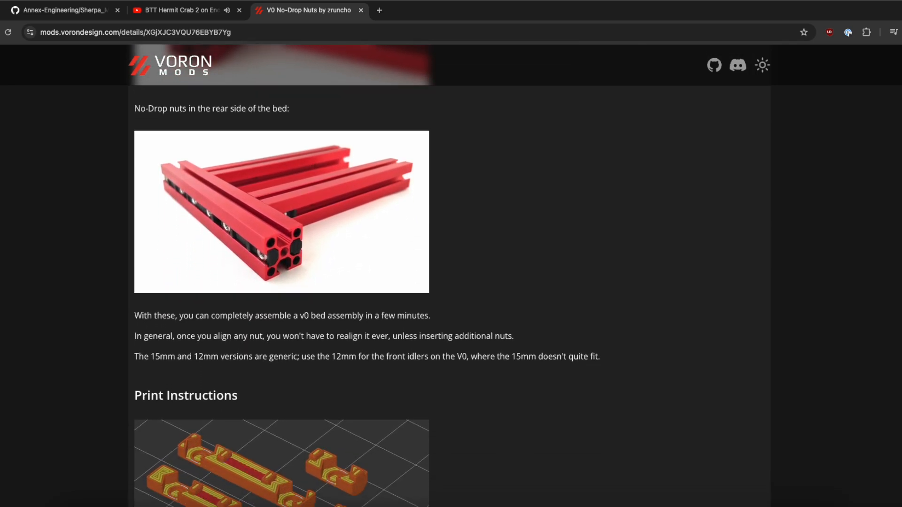